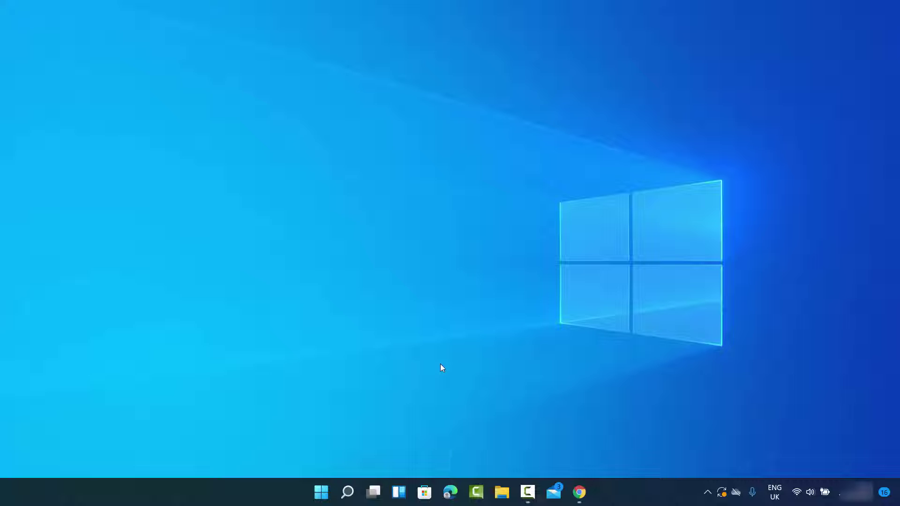
Launch Settings from the Start button's right-click quick-link menu
{"action": "right_click", "coordinate": [322, 495]}
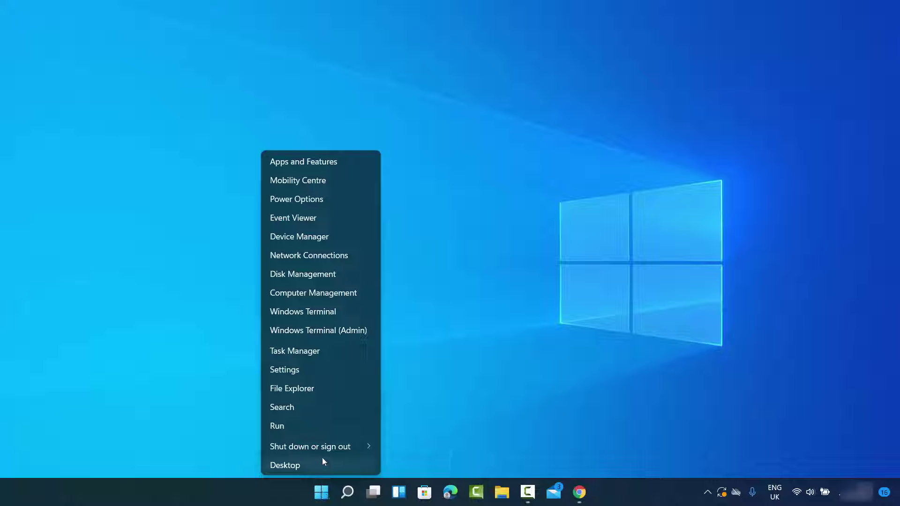
{"action": "left_click", "coordinate": [290, 372]}
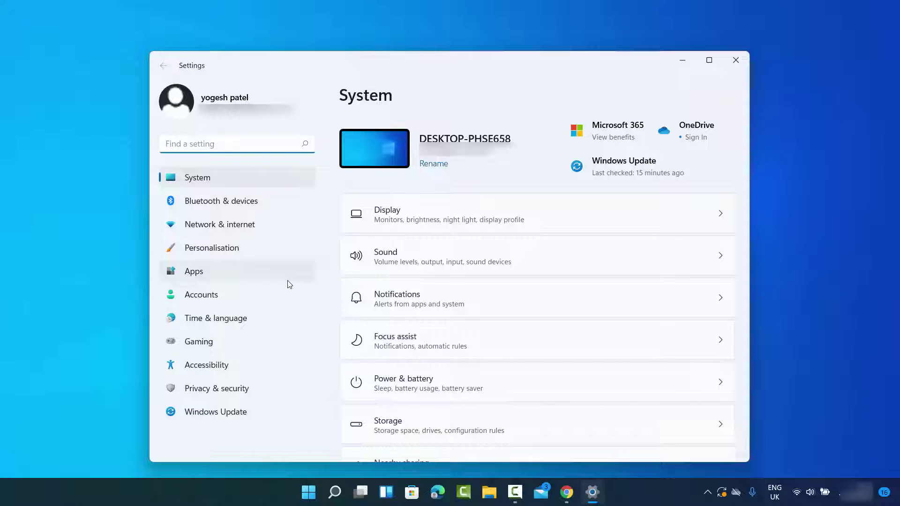
Go to Accounts and open the Family & other users page
{"action": "left_click", "coordinate": [219, 297]}
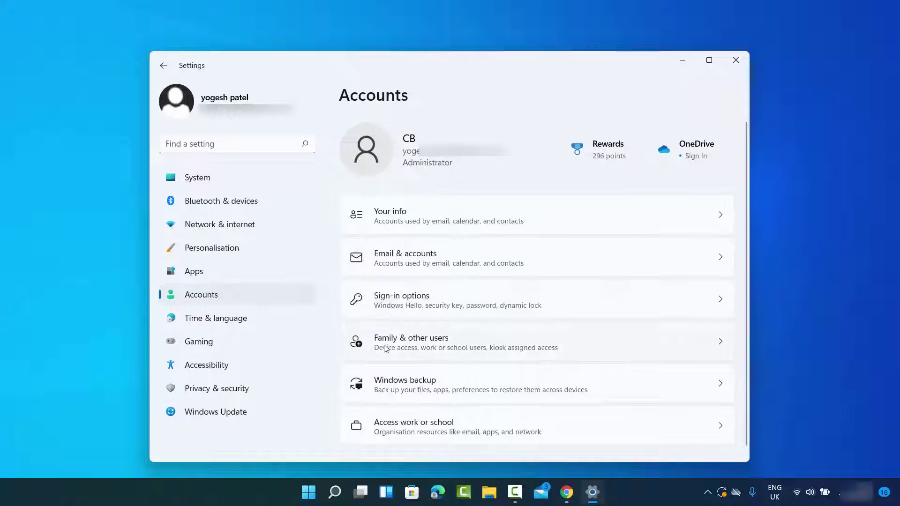
{"action": "left_click", "coordinate": [412, 348]}
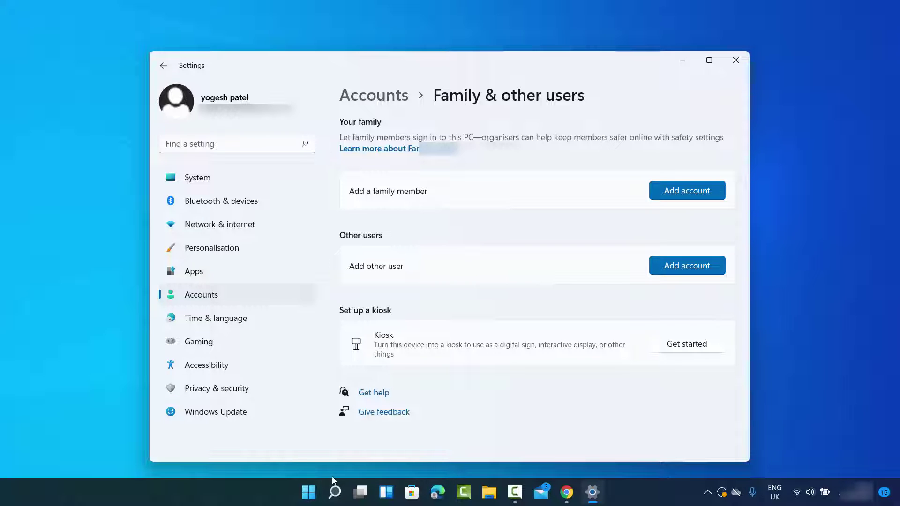
Reach Privacy & security › Search permissions through the taskbar search panel's options menu
{"action": "right_click", "coordinate": [307, 494]}
{"action": "right_click", "coordinate": [311, 494]}
{"action": "right_click", "coordinate": [308, 495]}
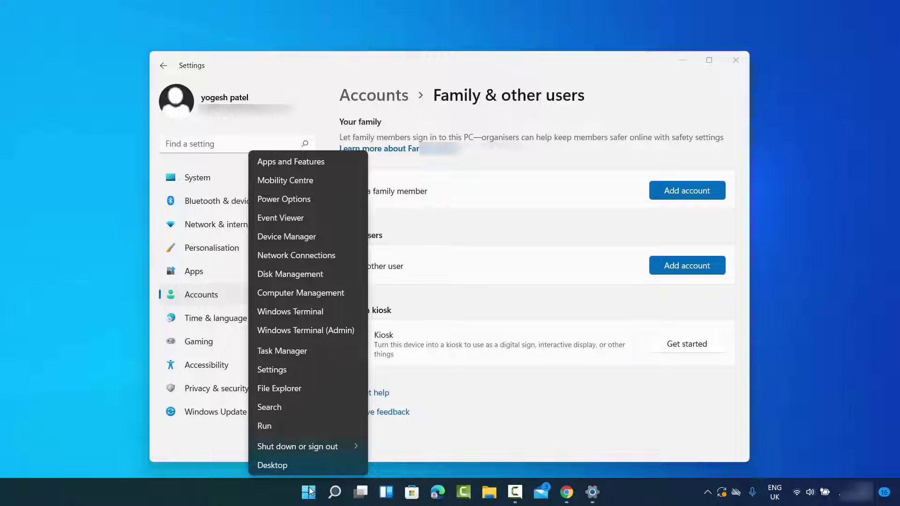
{"action": "left_click", "coordinate": [335, 493]}
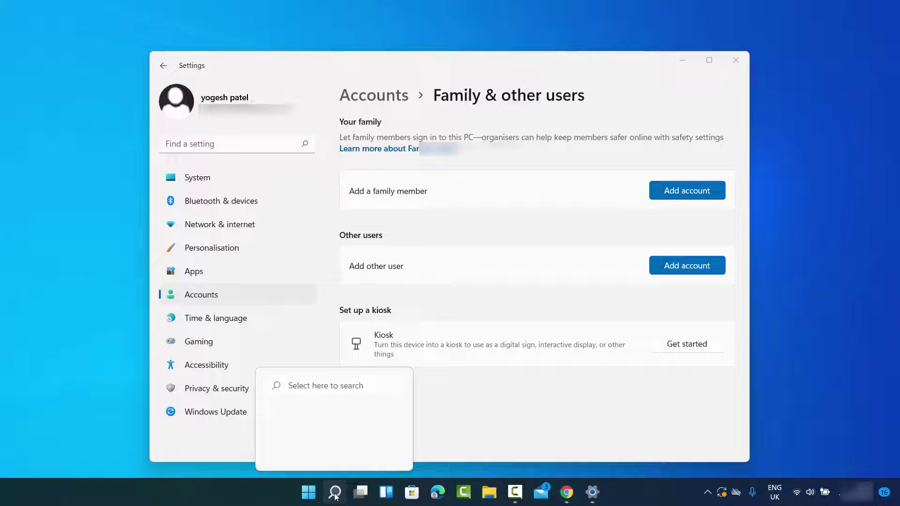
{"action": "left_click", "coordinate": [335, 495]}
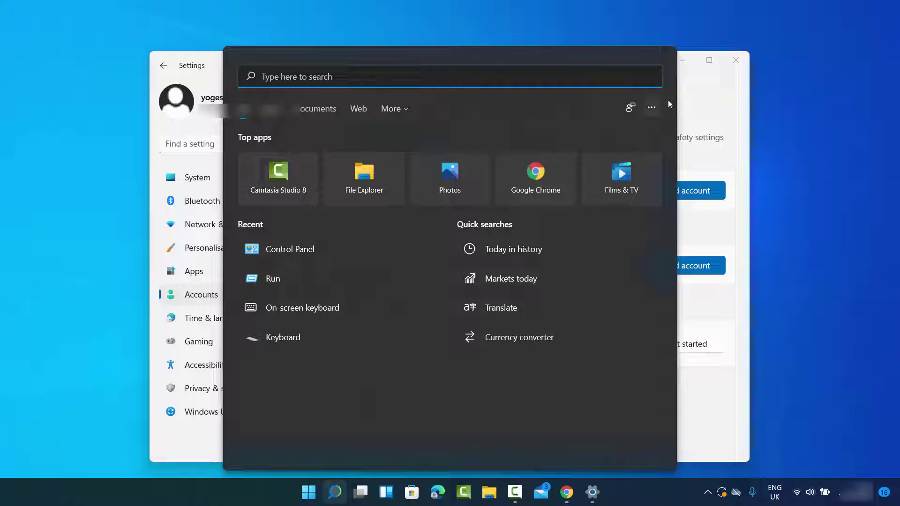
{"action": "left_click", "coordinate": [650, 108]}
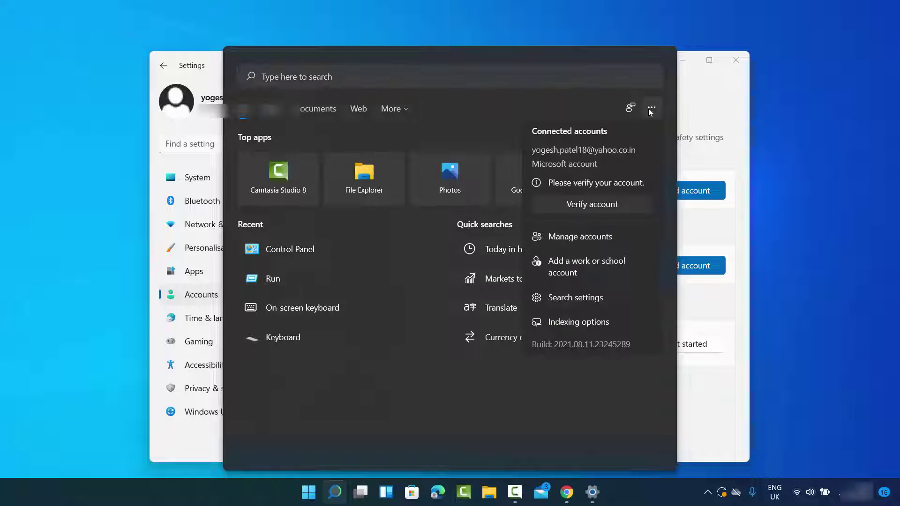
{"action": "left_click", "coordinate": [578, 302]}
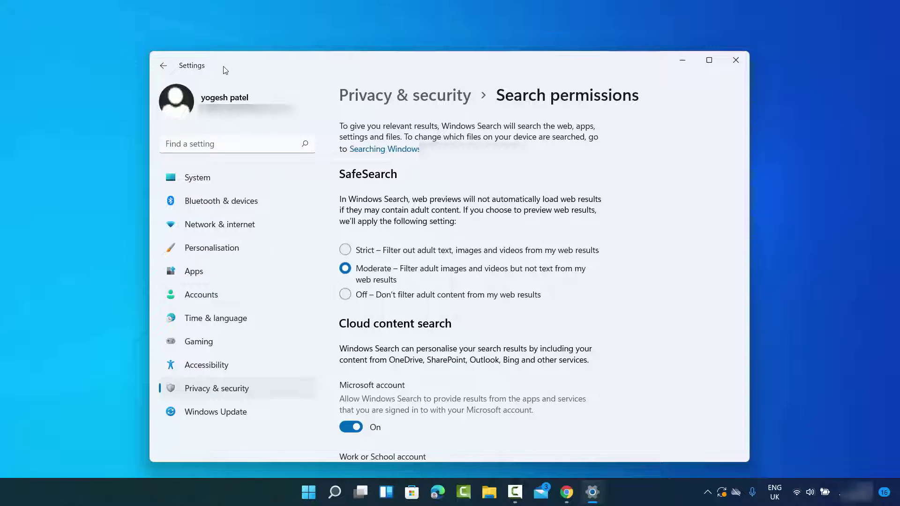
Navigate back to Accounts › Family & other users
{"action": "left_click", "coordinate": [204, 295]}
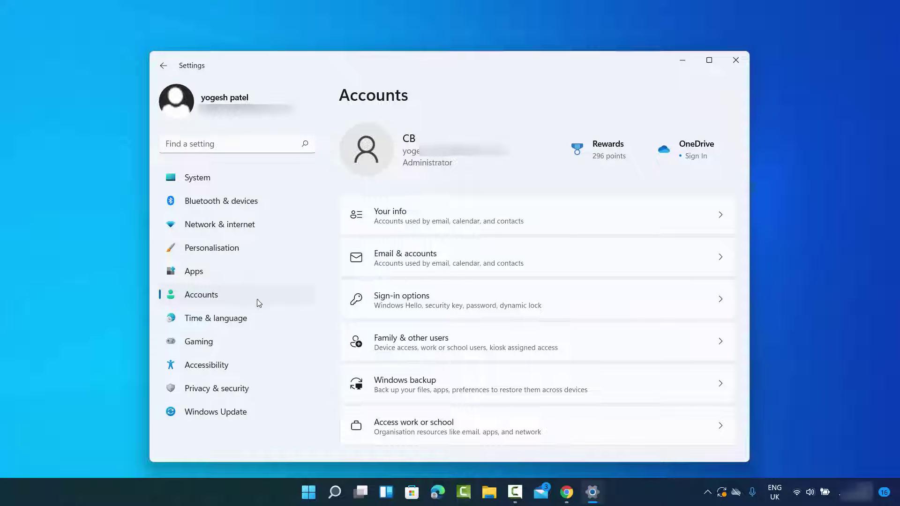
{"action": "left_click", "coordinate": [406, 344]}
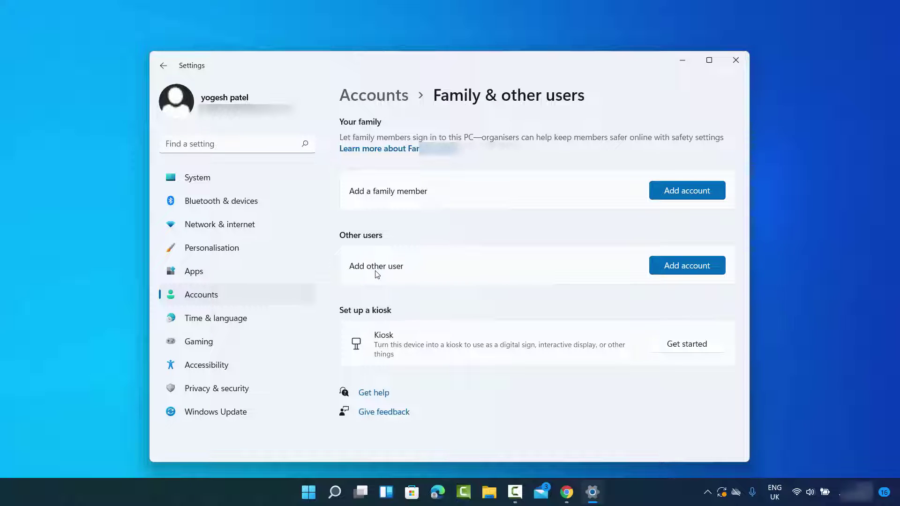
Add another user, indicating no sign-in information and no Microsoft account
{"action": "left_click", "coordinate": [677, 269]}
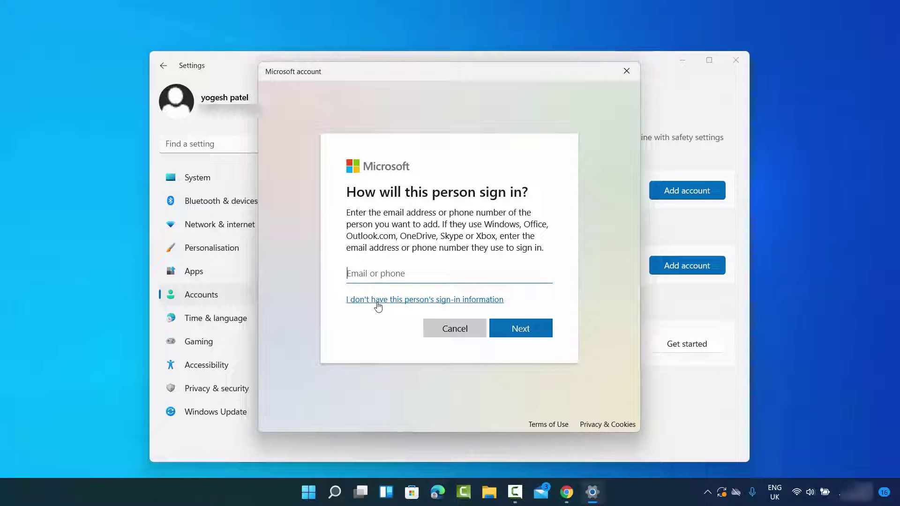
{"action": "left_click", "coordinate": [434, 302]}
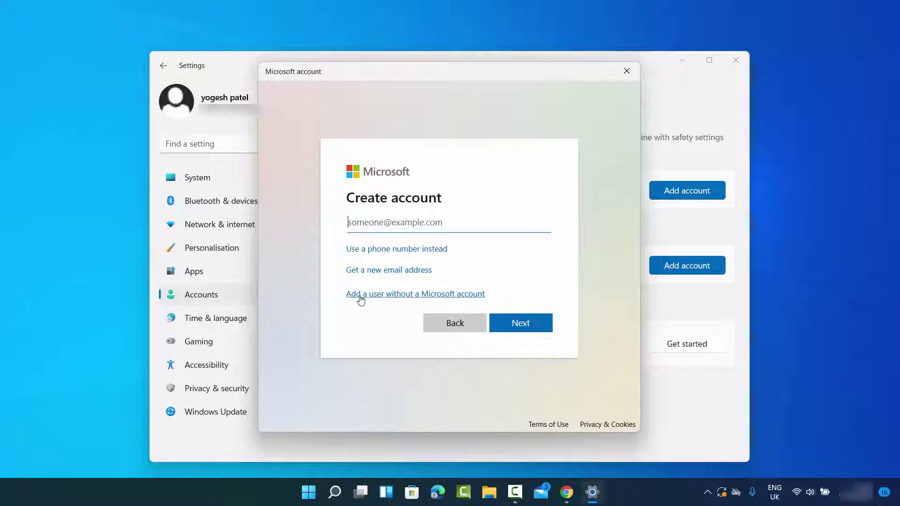
{"action": "left_click", "coordinate": [396, 295]}
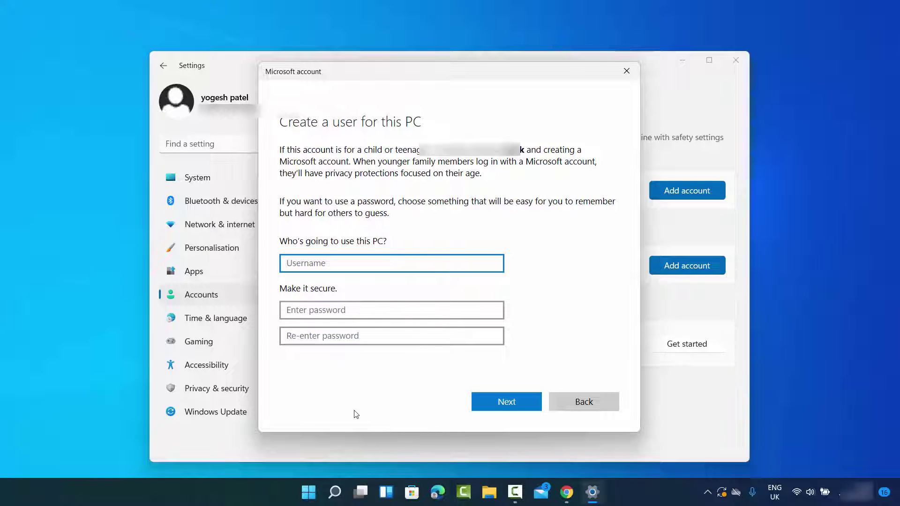
Show the signed-in user's account options from the Start menu
{"action": "left_click", "coordinate": [308, 493]}
{"action": "left_click", "coordinate": [308, 494]}
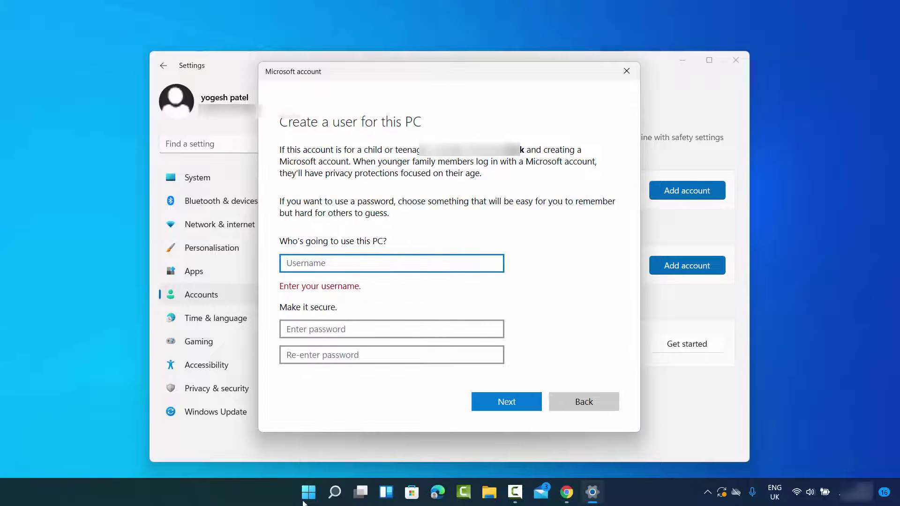
{"action": "left_click", "coordinate": [308, 493]}
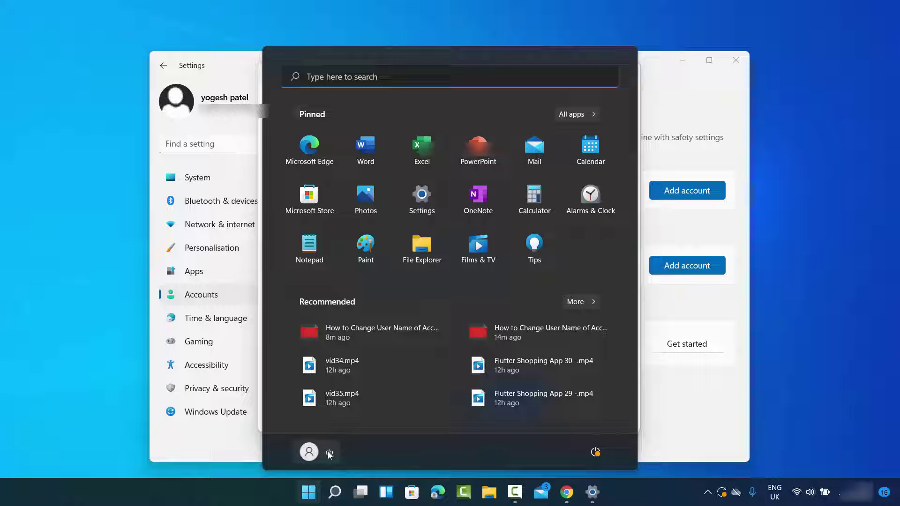
{"action": "left_click", "coordinate": [323, 452]}
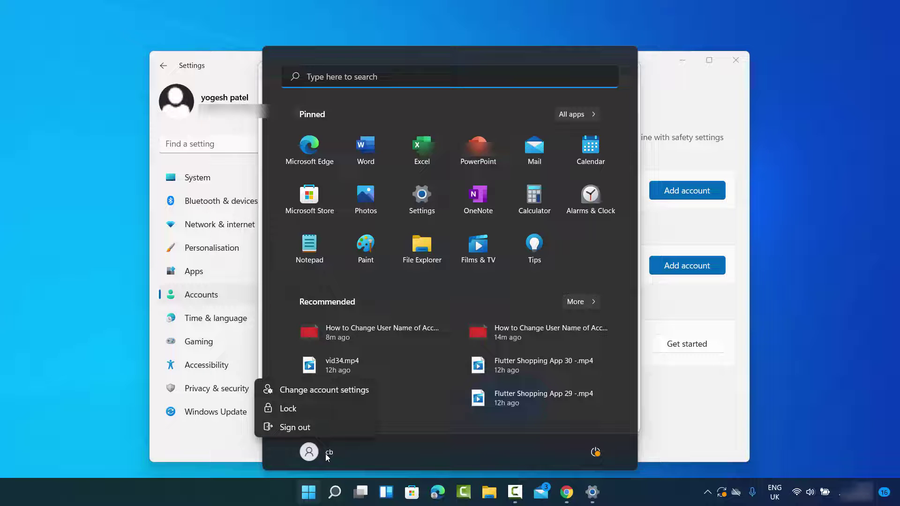
Search 'co', view existing accounts in Control Panel's Change account type, then minimize it
{"action": "left_click", "coordinate": [336, 493]}
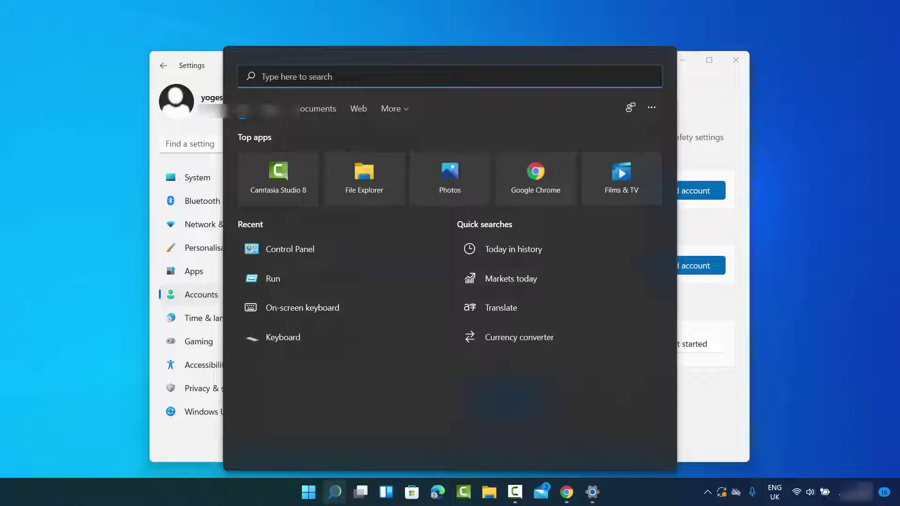
{"action": "type", "text": "co"}
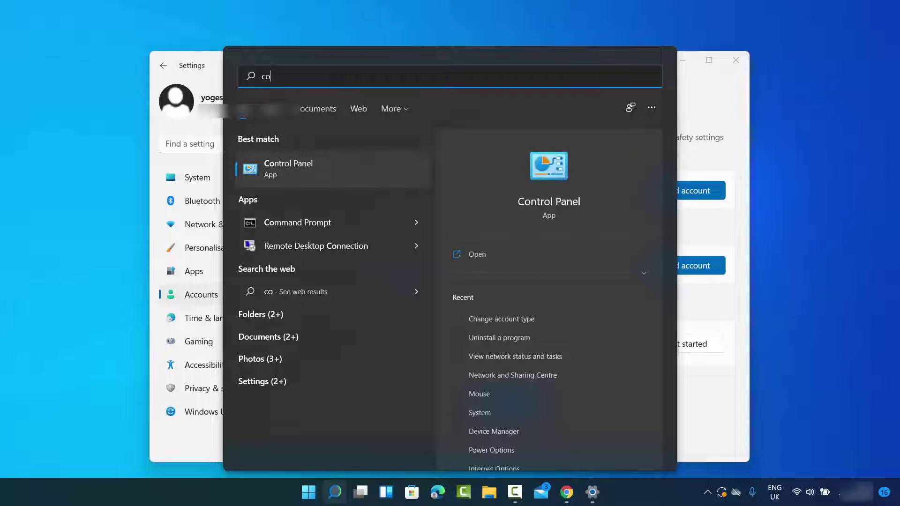
{"action": "left_click", "coordinate": [324, 171]}
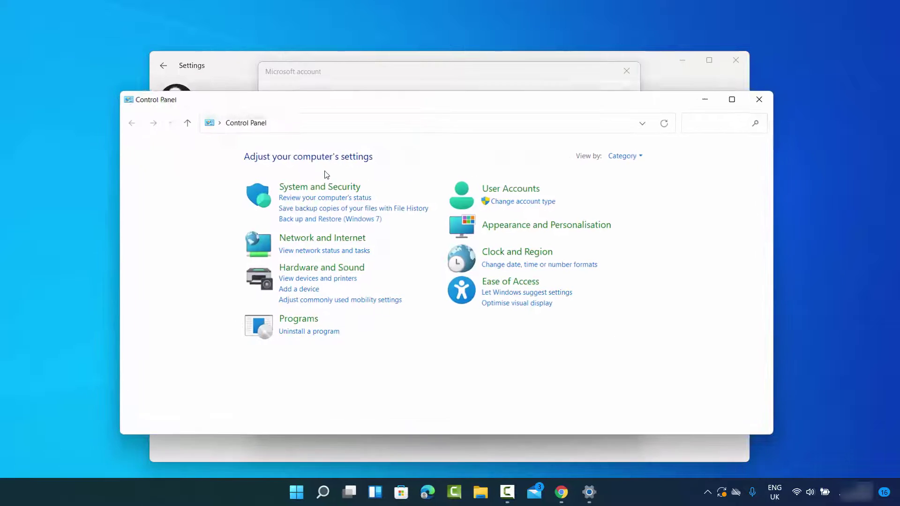
{"action": "left_click", "coordinate": [524, 201]}
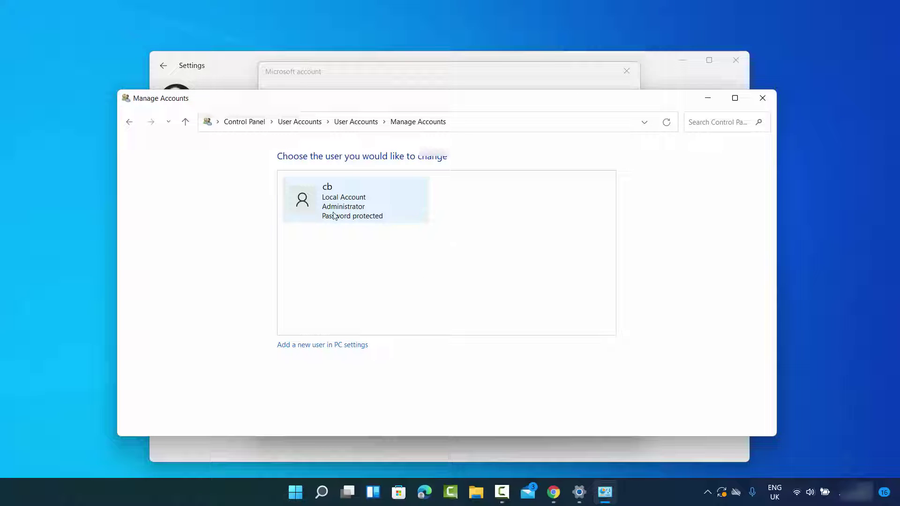
{"action": "left_click", "coordinate": [715, 101]}
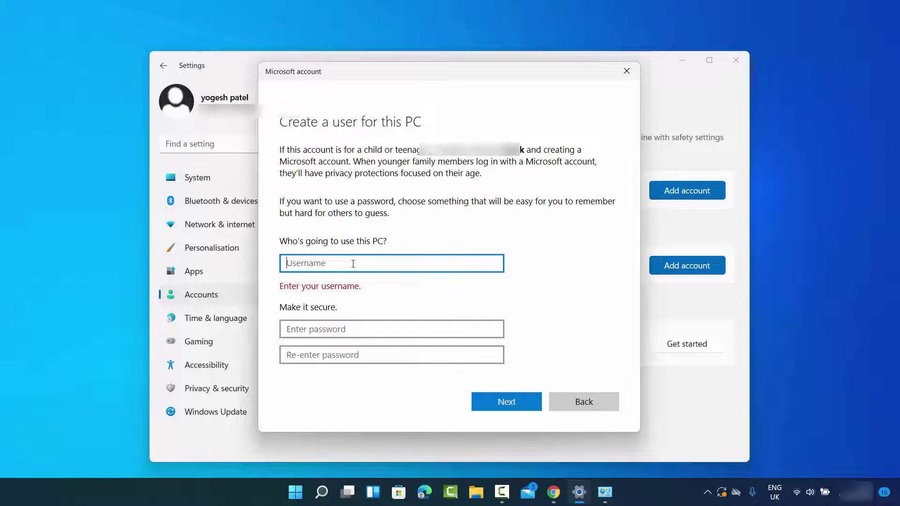
Enter the username User2, then type and confirm the account password
{"action": "type", "text": "User2"}
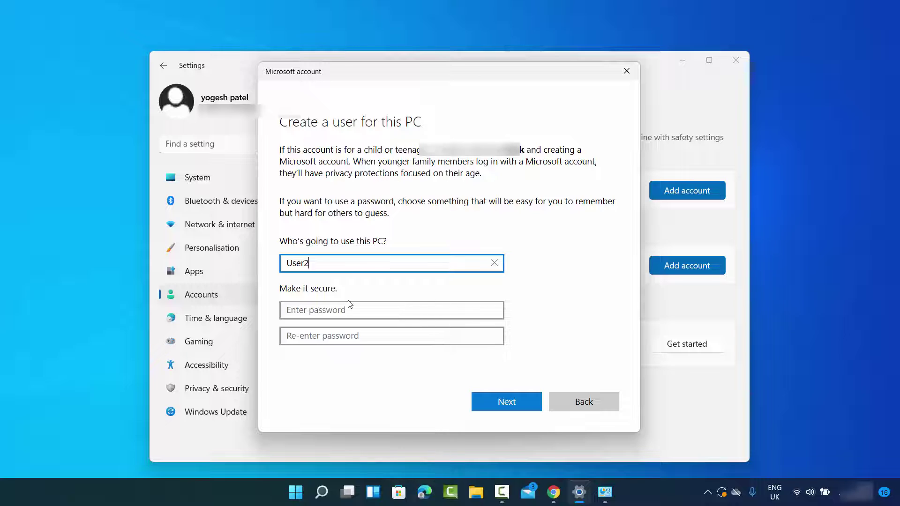
{"action": "left_click", "coordinate": [346, 311]}
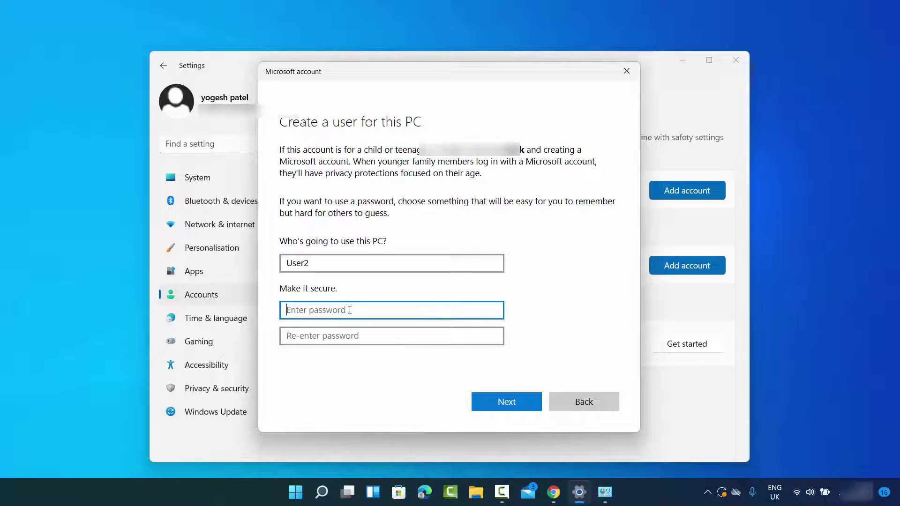
{"action": "type", "text": "123456"}
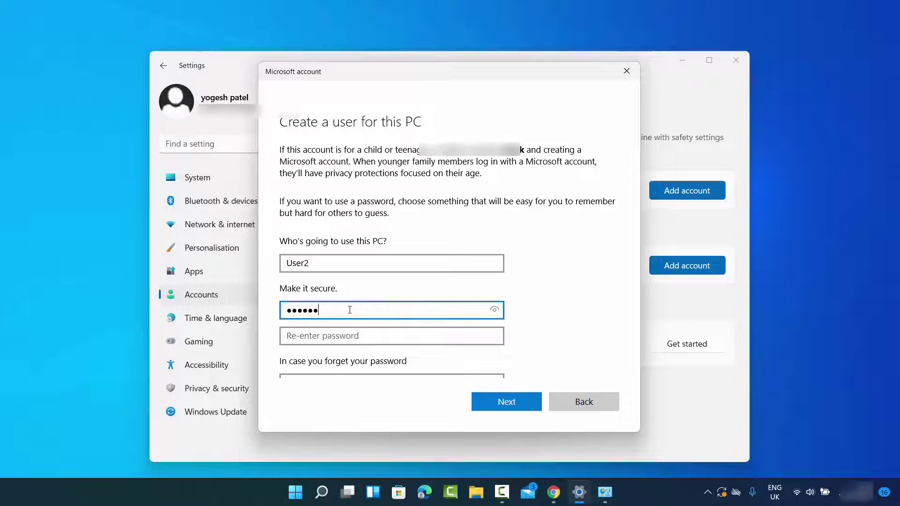
{"action": "left_click", "coordinate": [352, 339]}
{"action": "type", "text": "12345"}
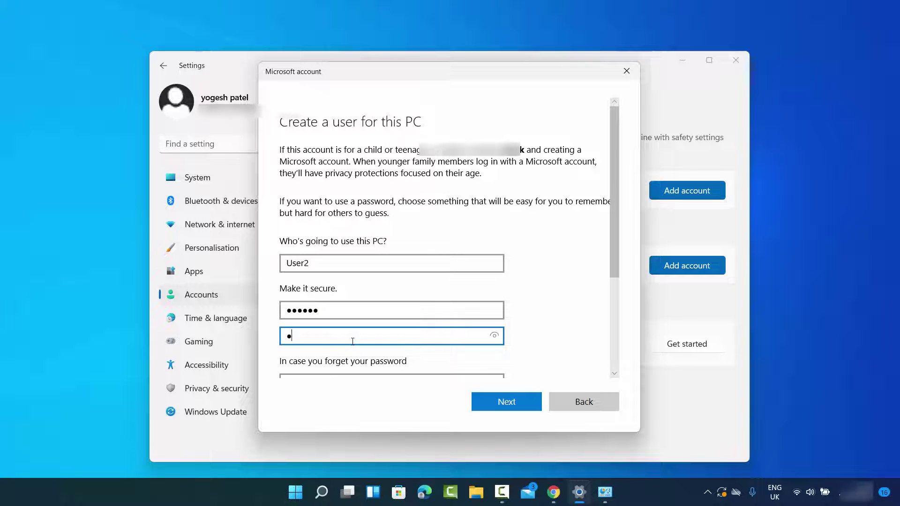
{"action": "scroll", "coordinate": [385, 293], "scroll_direction": "down", "scroll_amount": 5}
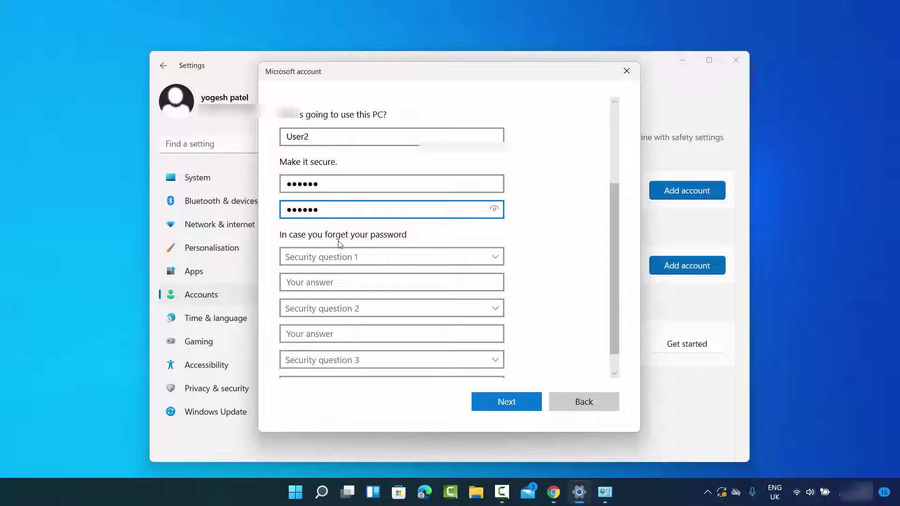
{"action": "scroll", "coordinate": [338, 241], "scroll_direction": "down", "scroll_amount": 1}
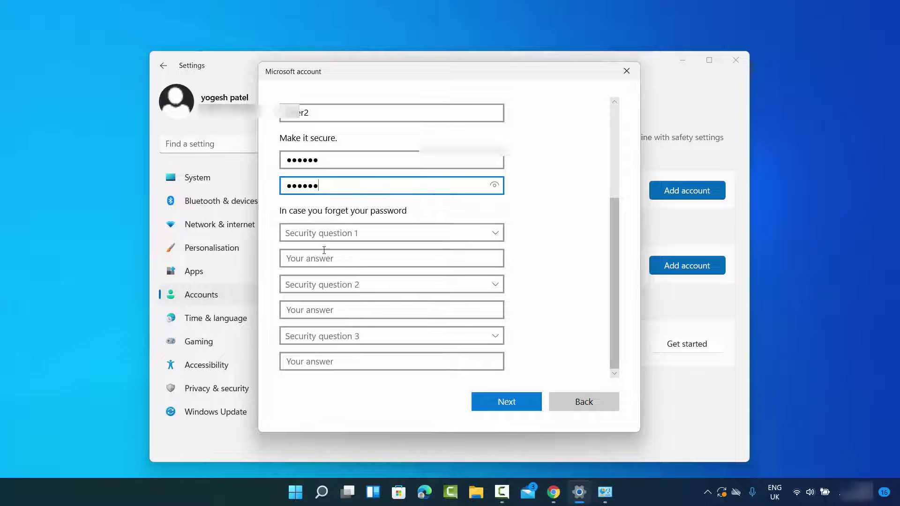
Answer the first pet's name, birth city and childhood nickname security questions, then submit
{"action": "left_click", "coordinate": [330, 236]}
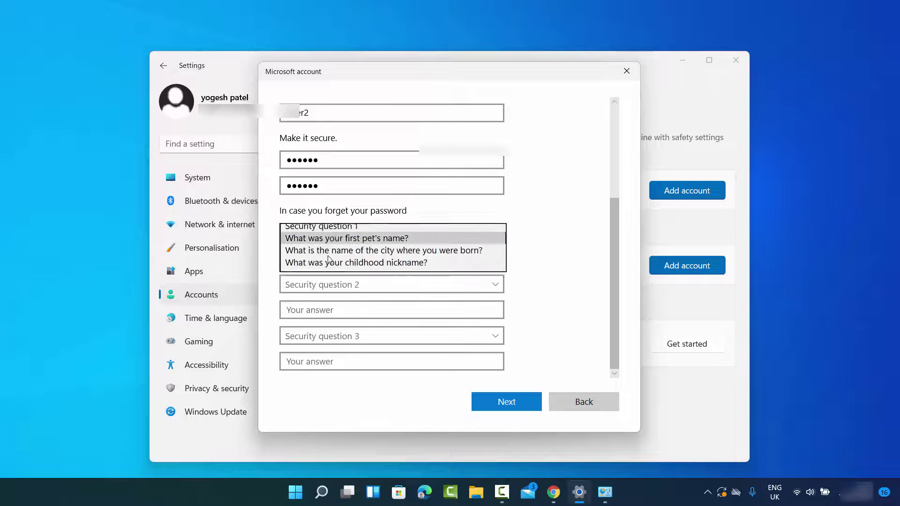
{"action": "left_click", "coordinate": [330, 245]}
{"action": "left_click", "coordinate": [328, 258]}
{"action": "type", "text": "cb"}
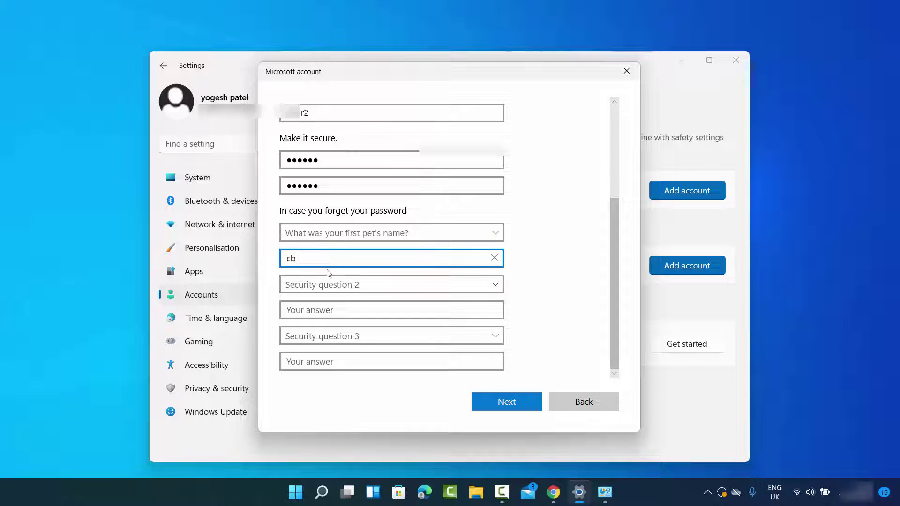
{"action": "left_click", "coordinate": [329, 284]}
{"action": "left_click", "coordinate": [322, 309]}
{"action": "left_click", "coordinate": [322, 311]}
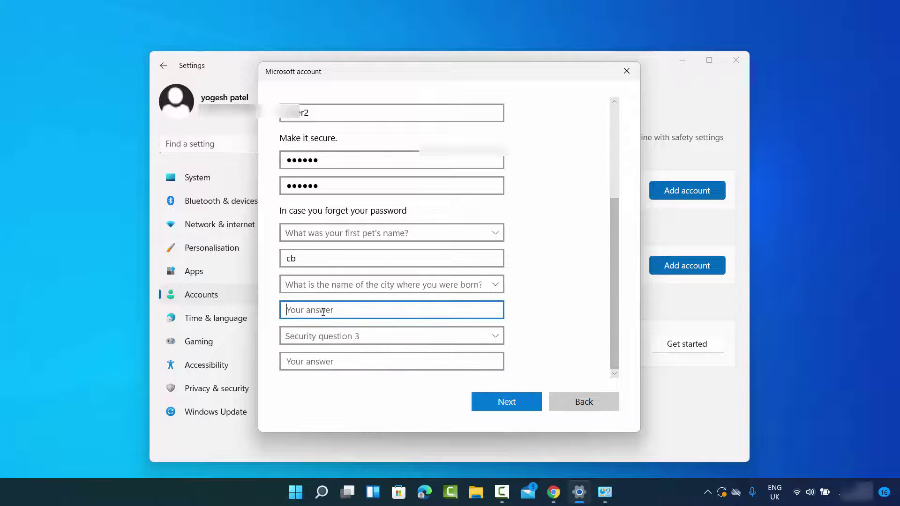
{"action": "type", "text": "cb"}
{"action": "left_click", "coordinate": [324, 338]}
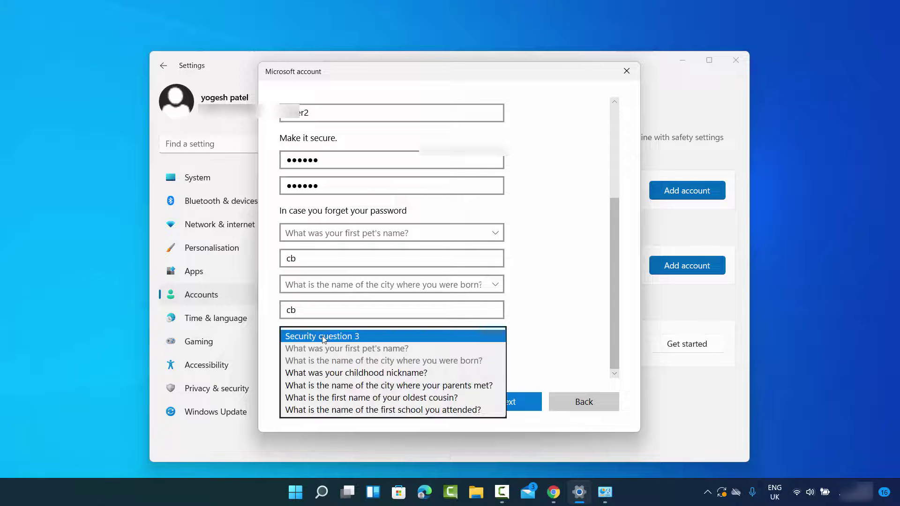
{"action": "left_click", "coordinate": [329, 375]}
{"action": "left_click", "coordinate": [330, 361]}
{"action": "type", "text": "cb"}
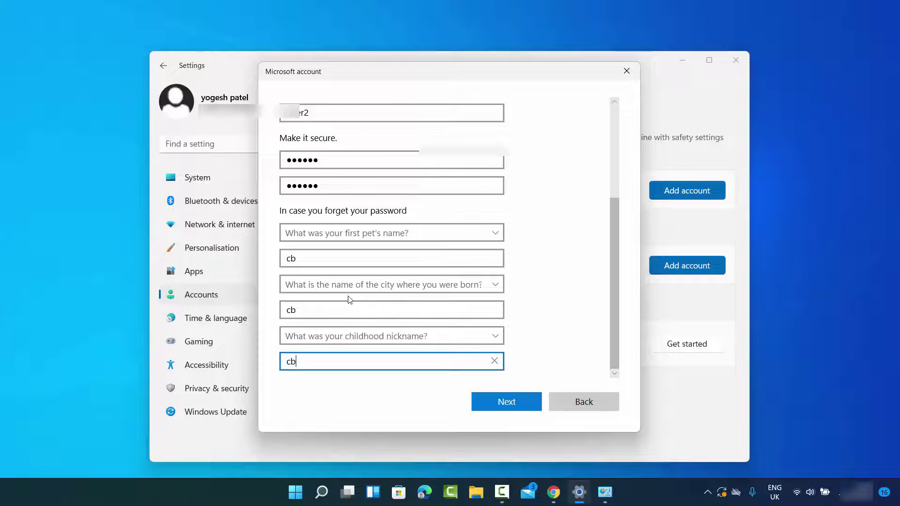
{"action": "left_click", "coordinate": [491, 403]}
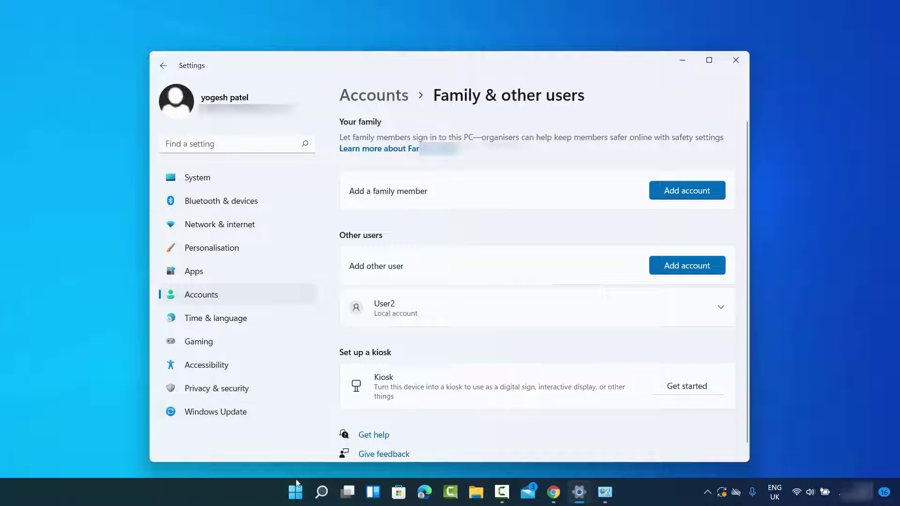
Show the Start menu's account flyout listing accounts to switch to, including User2
{"action": "left_click", "coordinate": [293, 495]}
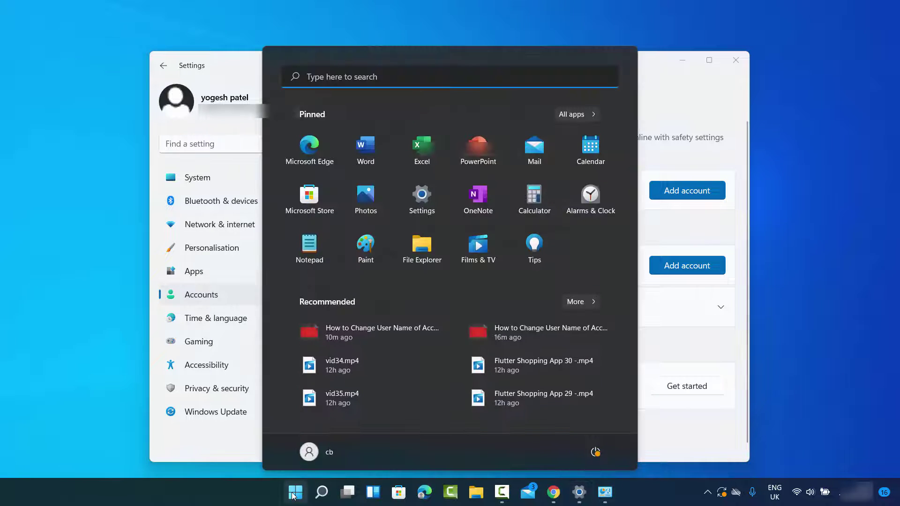
{"action": "left_click", "coordinate": [327, 451]}
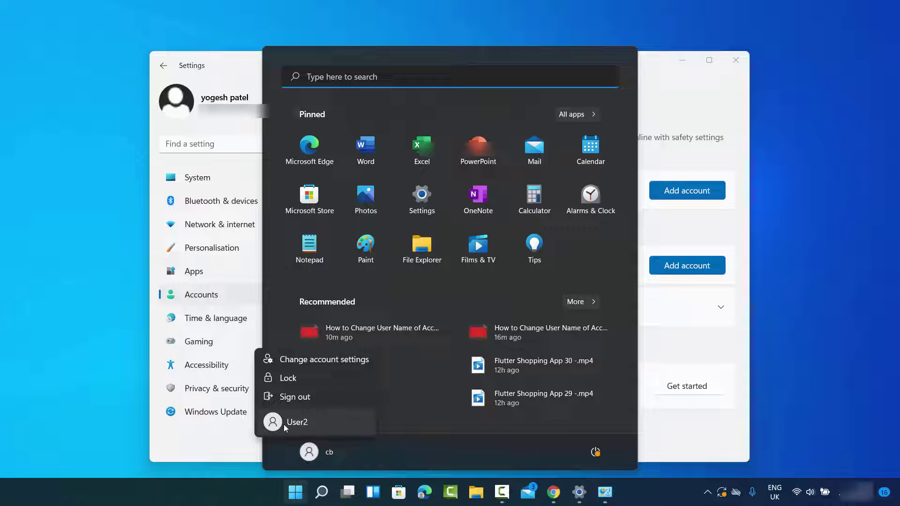